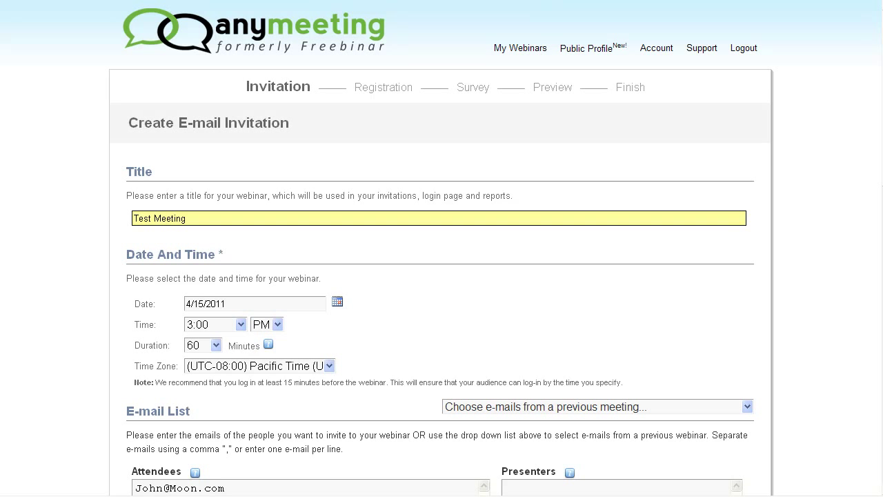
Step: Scroll down through the Test Meeting invitation details to the bottom of the page
left_click_drag(879, 108, 869, 434)
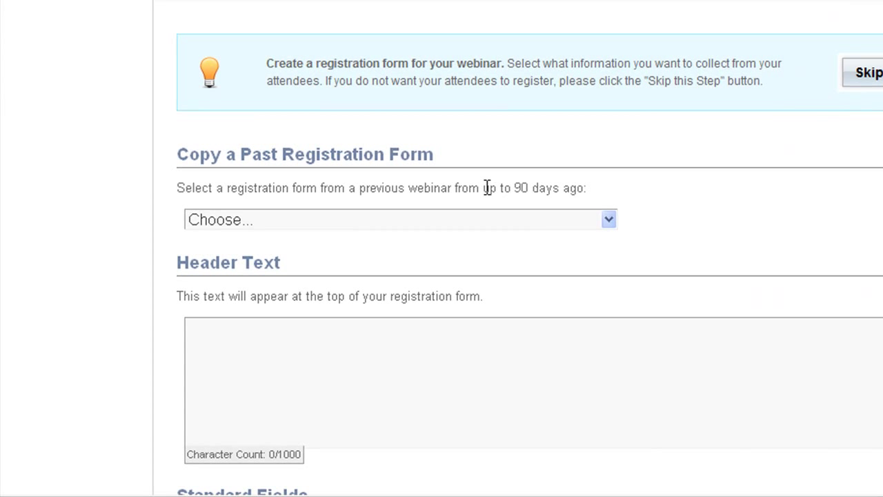
Step: Keep 'Choose...' so no past form is copied, and enter 'Header' as the header text
left_click(609, 218)
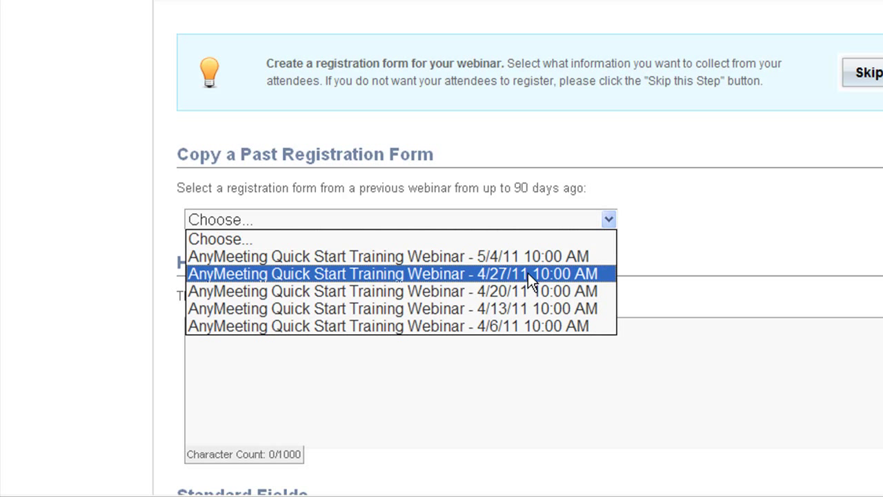
left_click(528, 235)
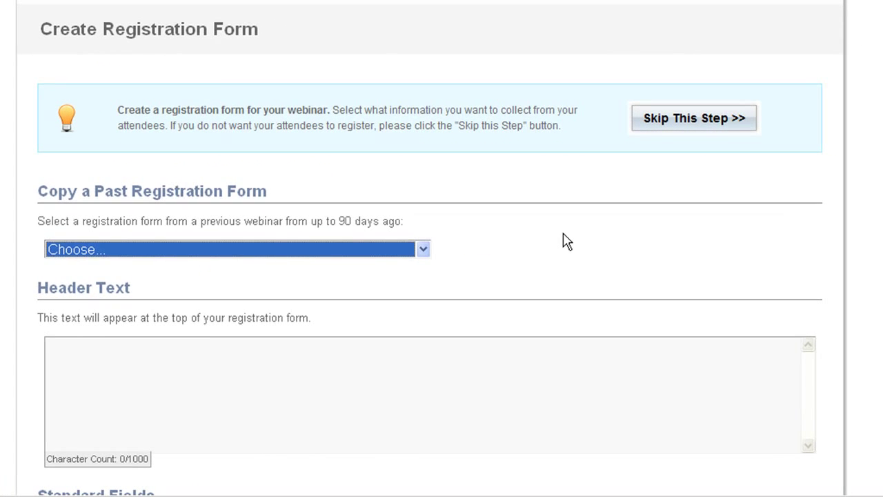
left_click(768, 211)
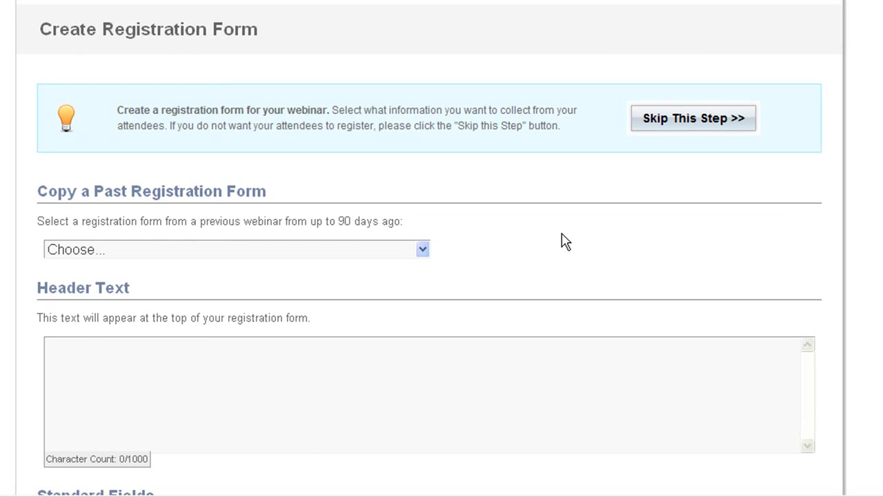
scroll(563, 243, "down", 3)
left_click(308, 202)
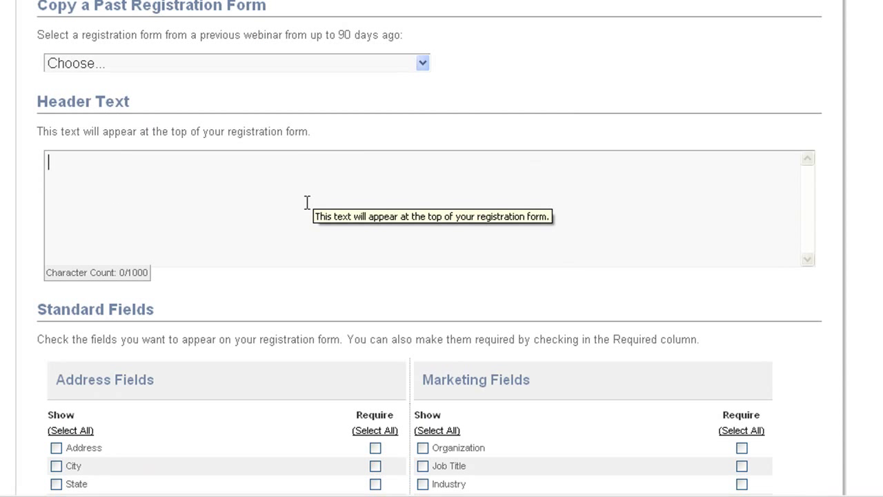
type("Heade")
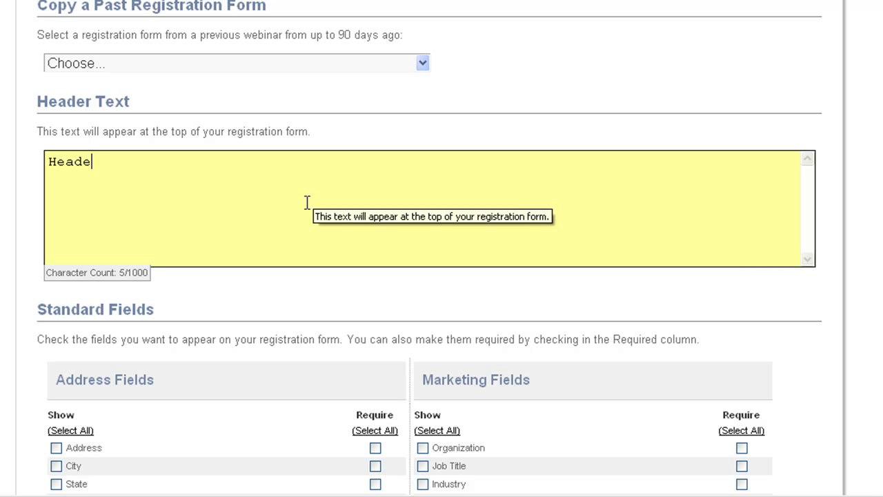
type("r")
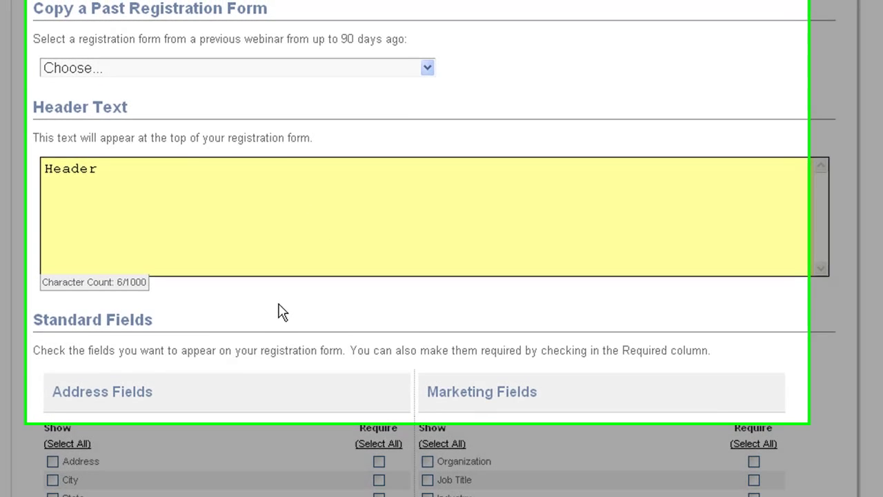
scroll(276, 373, "down", 5)
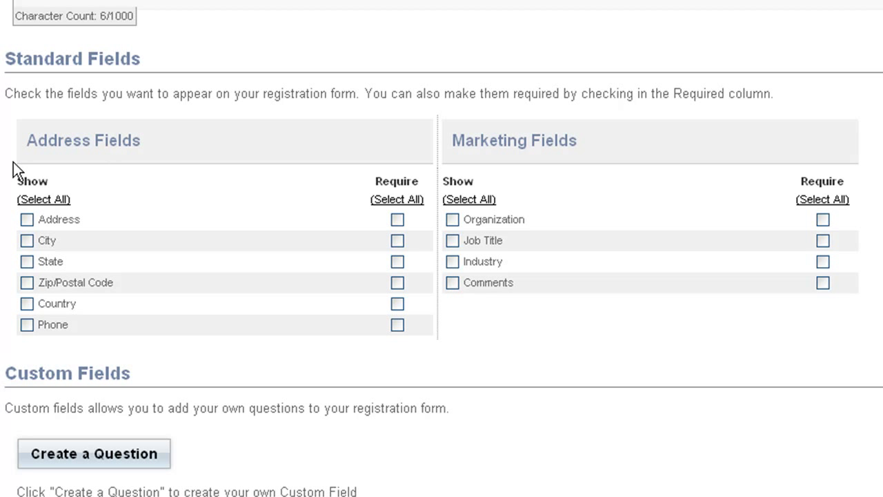
Step: Show the Address field on the registration form and make it required
left_click(26, 219)
left_click(397, 220)
scroll(324, 221, "down", 3)
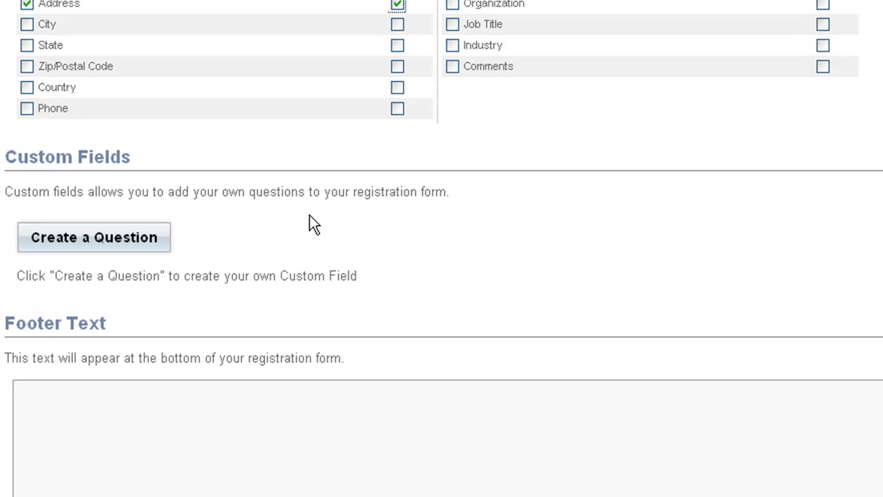
Step: Start a custom registration question with an optional answer, then discard it
left_click(112, 253)
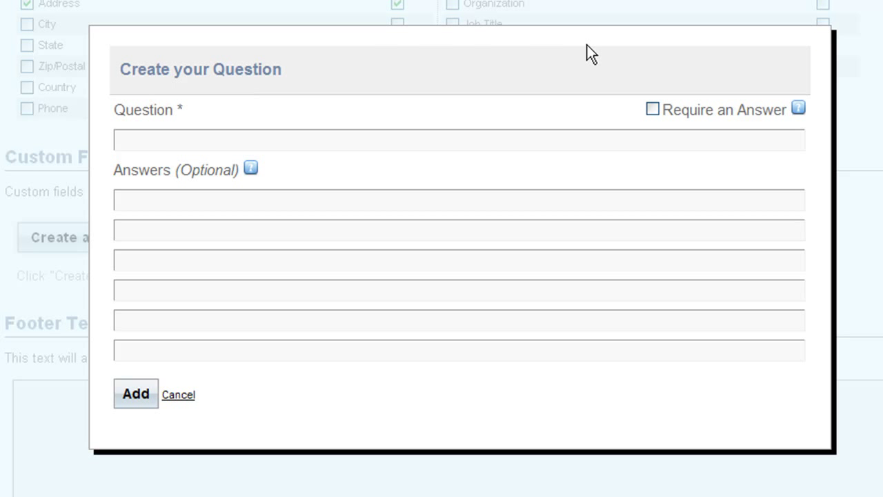
left_click(651, 109)
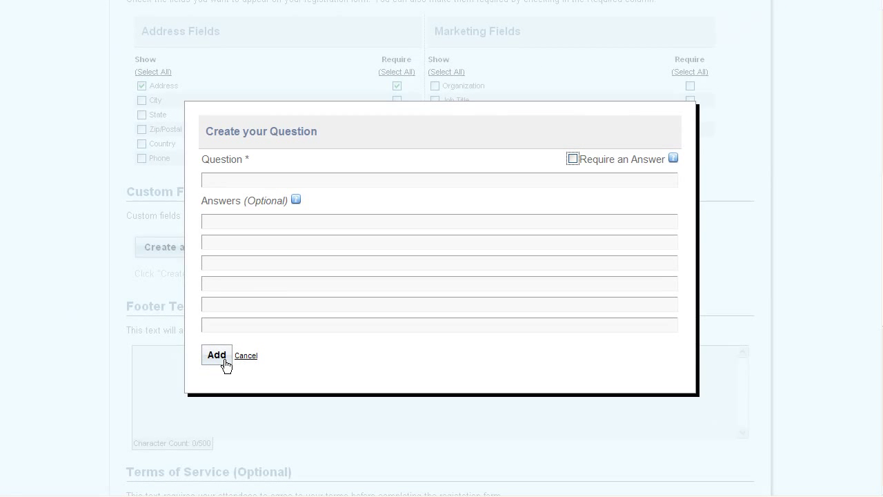
left_click(242, 359)
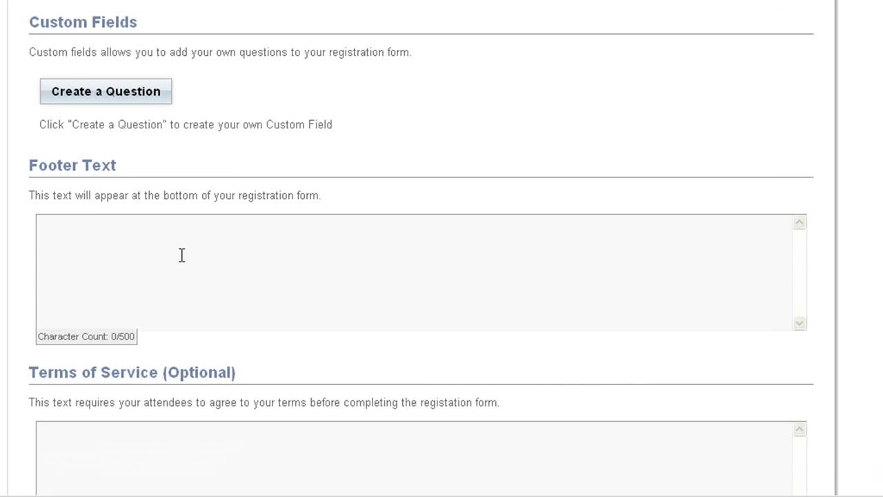
Step: Enter 'Footer' as the registration form footer text, then move into the Terms of Service box
left_click(182, 255)
type("Fo")
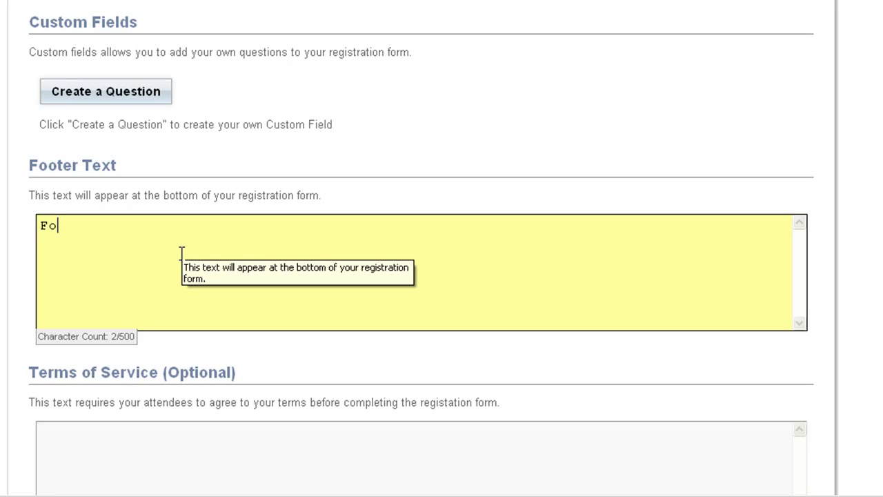
type("oter")
scroll(226, 170, "down", 1)
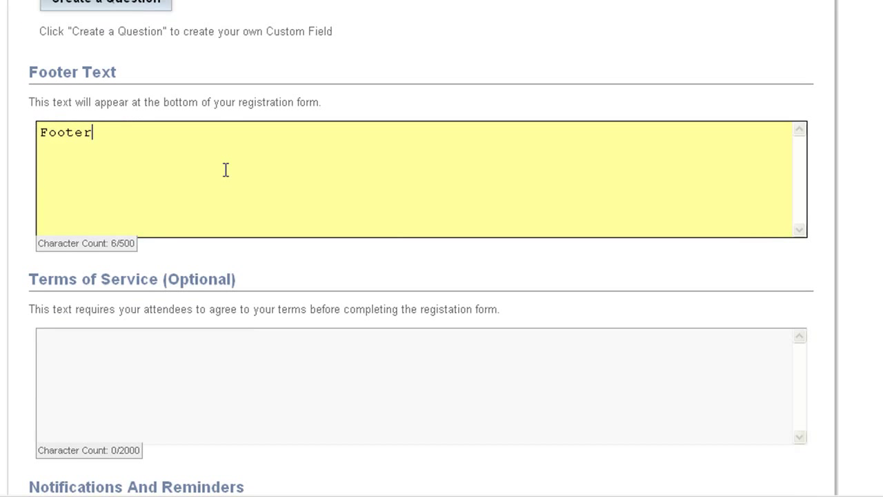
scroll(225, 170, "down", 2)
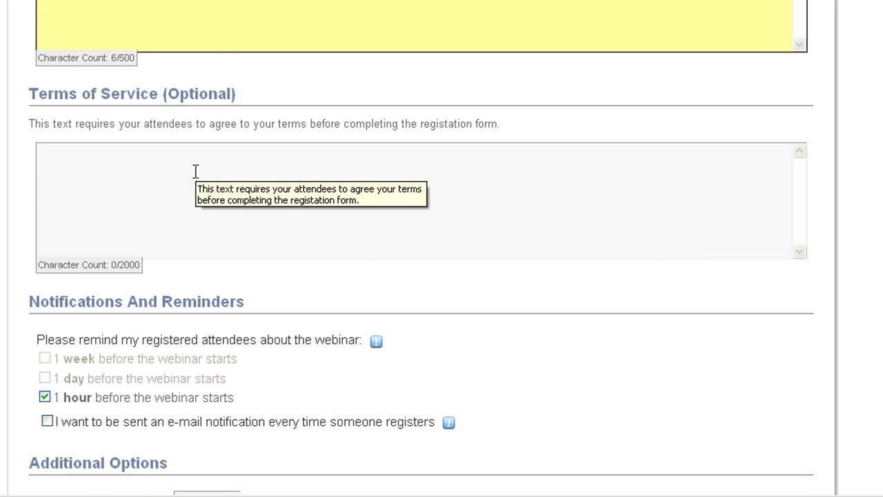
left_click(196, 171)
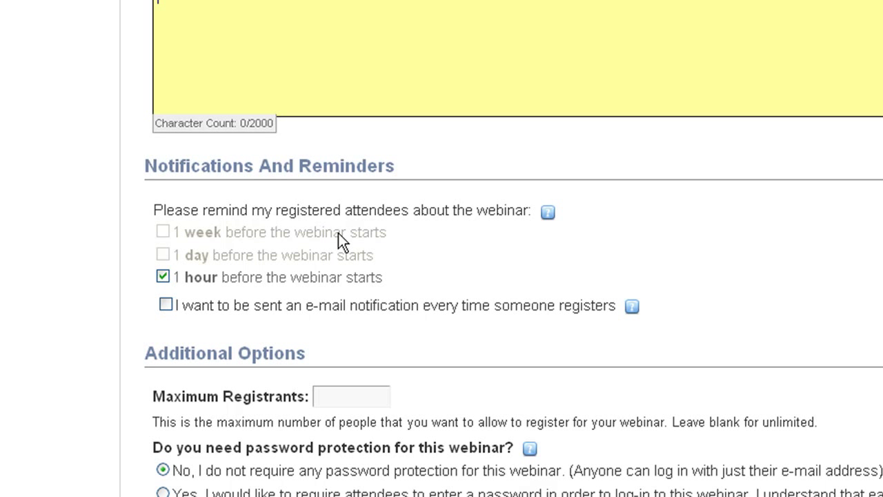
Step: Turn on the option requiring each attendee to choose a password when registering
scroll(338, 232, "down", 2)
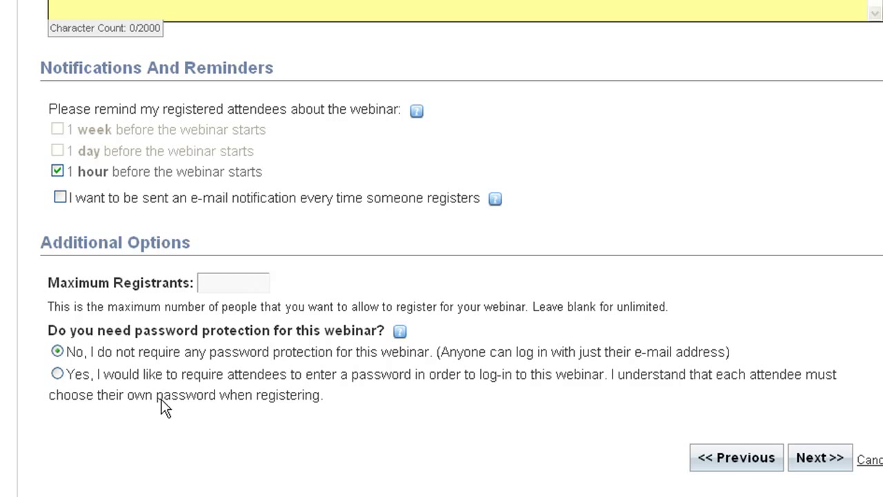
left_click(58, 379)
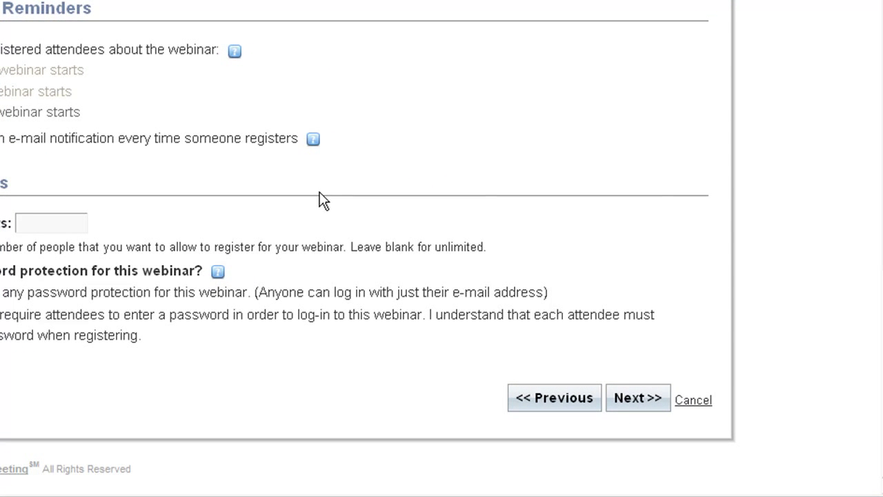
Step: Advance to Create Survey and leave Enable Scoring of Custom Questions turned off
left_click(631, 398)
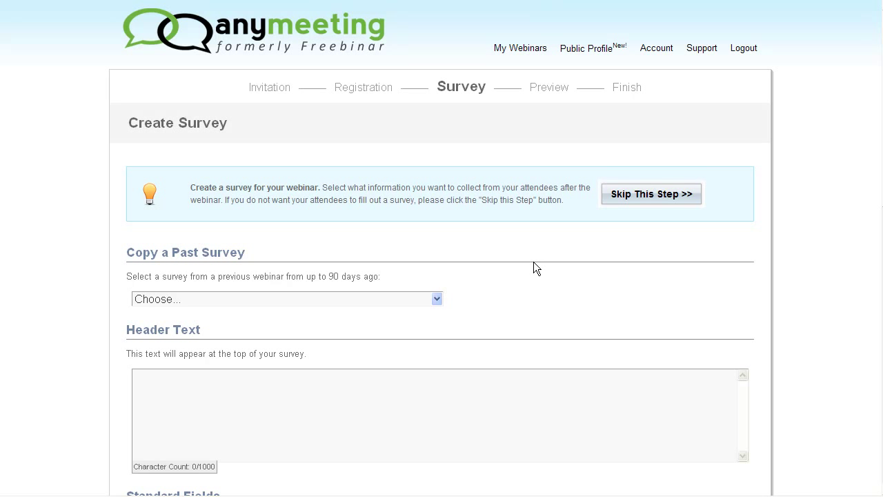
scroll(533, 261, "down", 2)
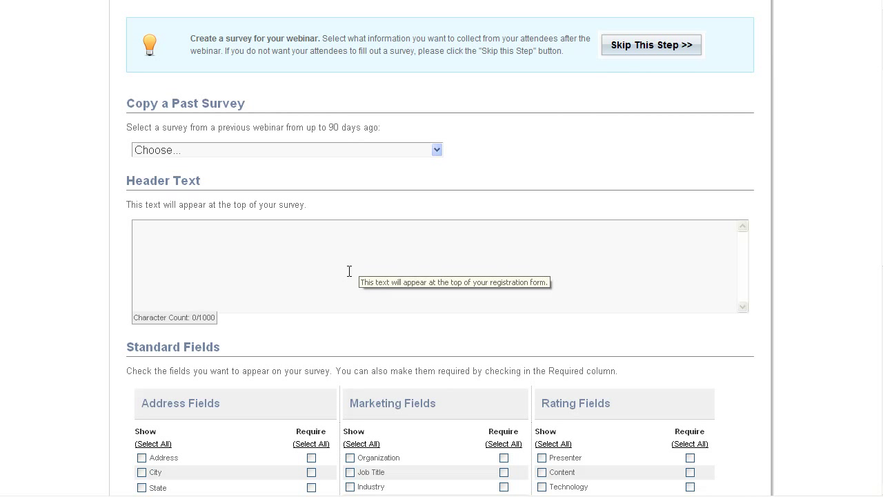
scroll(428, 262, "down", 3)
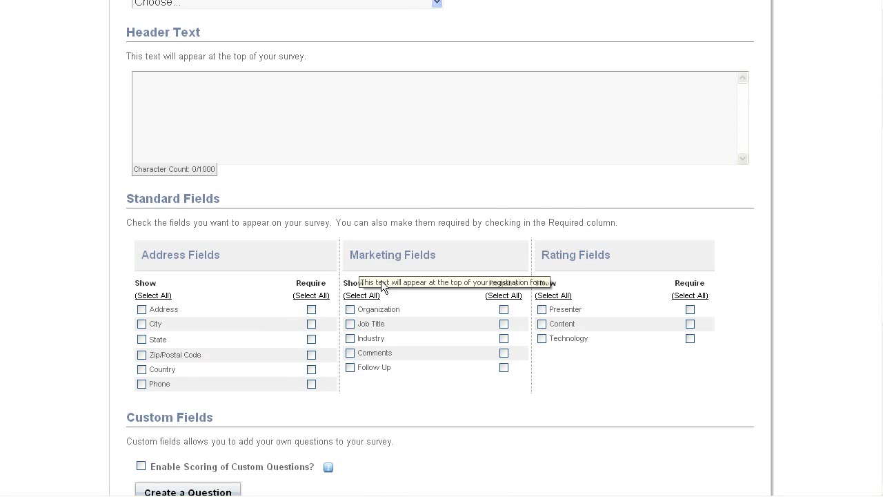
scroll(349, 284, "down", 4)
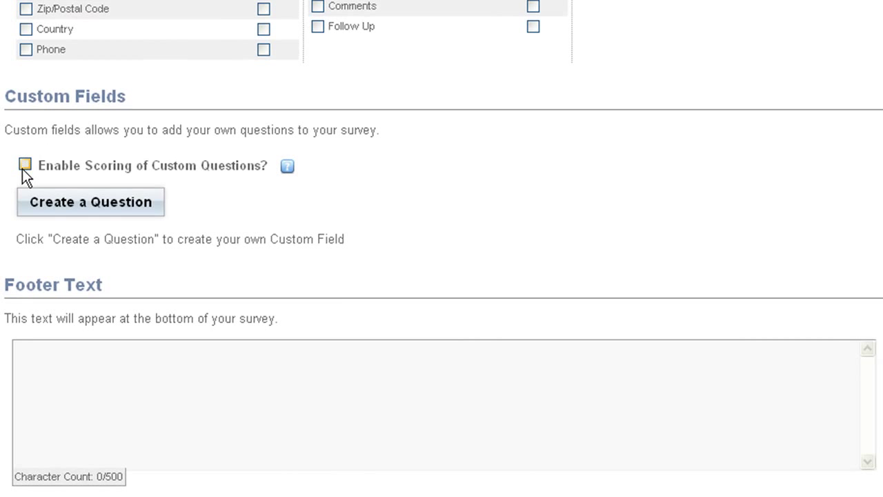
left_click(23, 166)
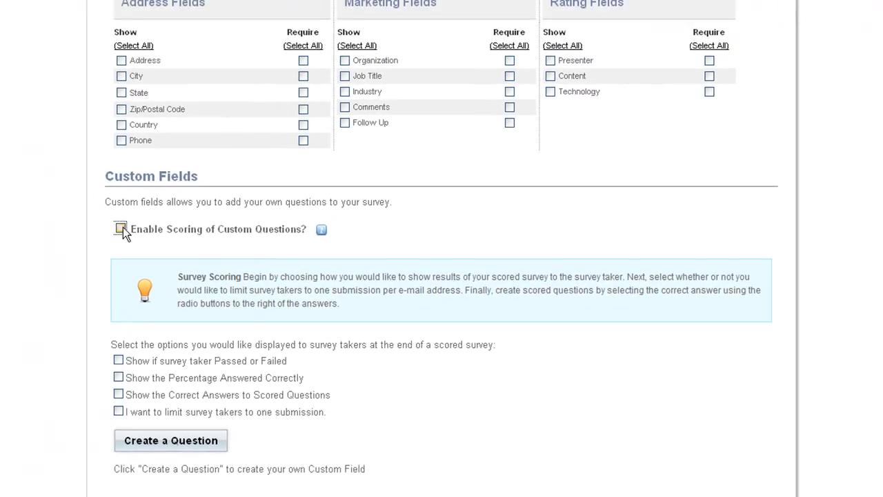
left_click(26, 166)
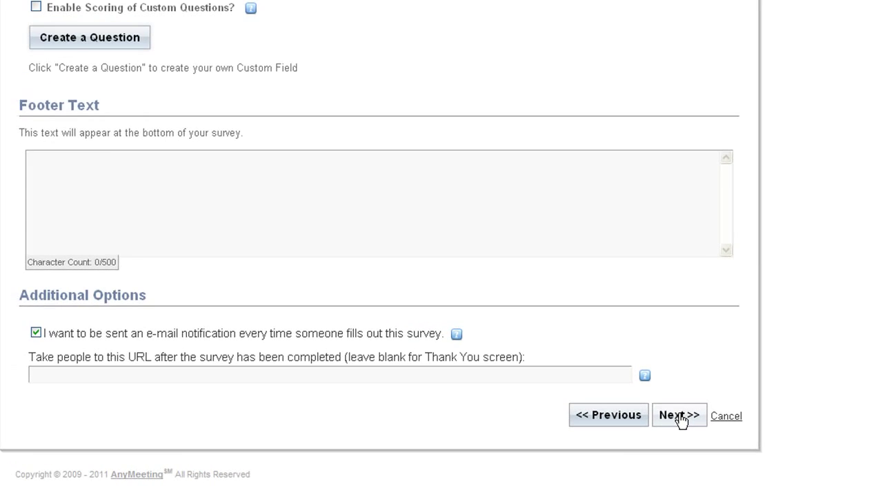
Step: Review the Preview Your Work page and finish to send the Test Meeting invitations
left_click(679, 414)
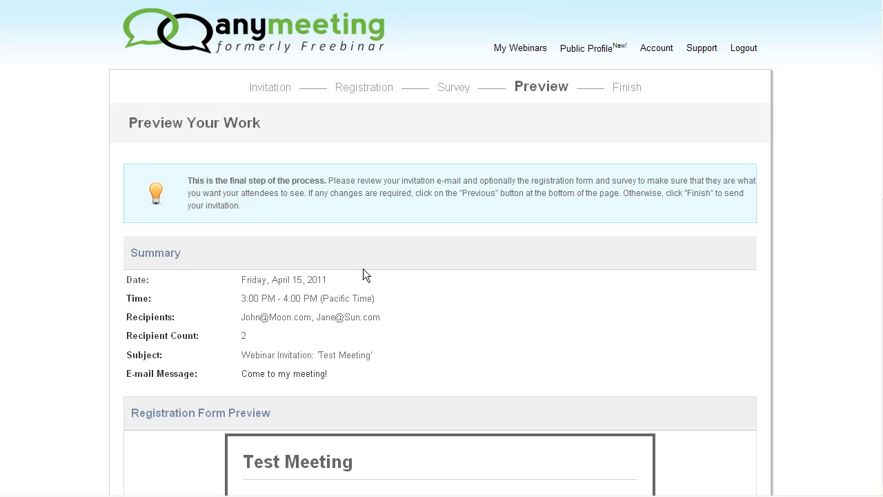
scroll(363, 268, "down", 5)
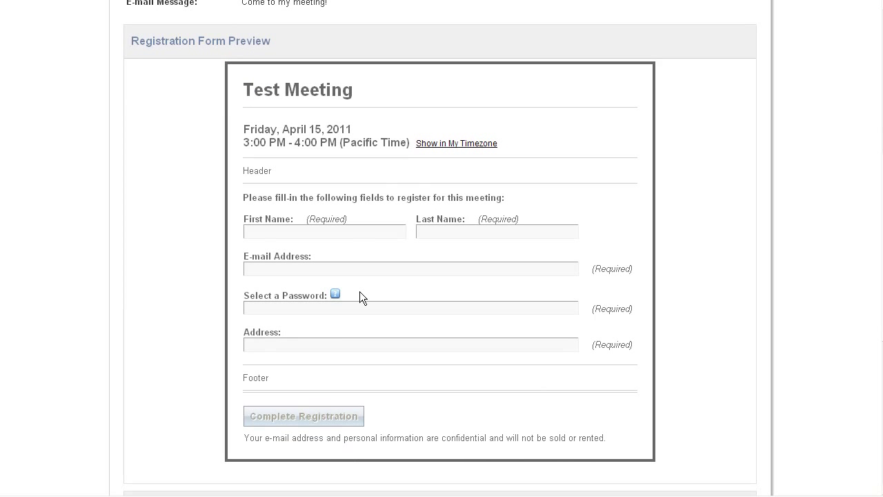
scroll(360, 295, "down", 4)
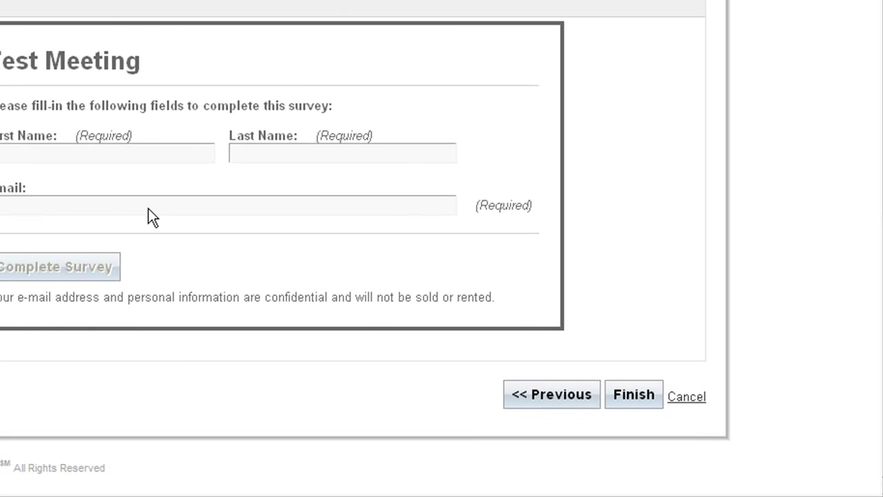
left_click(634, 395)
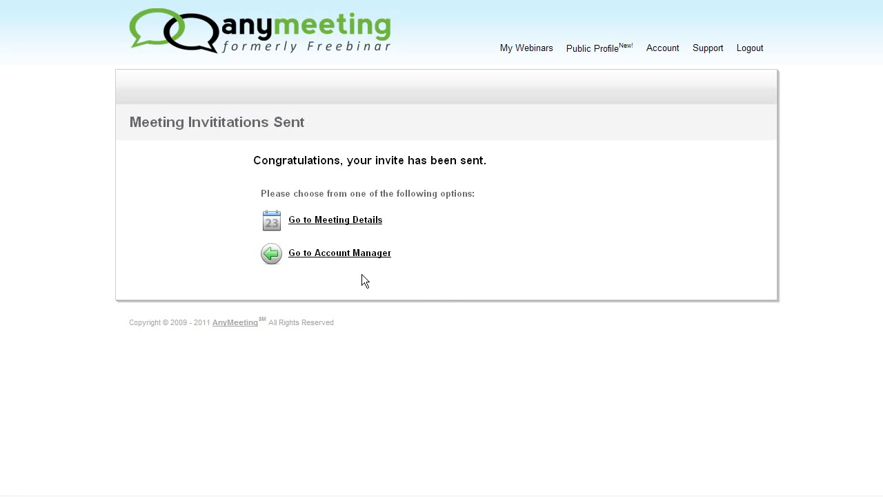
Step: Open the Test Meeting details, check the Survey tab, and return to Registrations
left_click(327, 223)
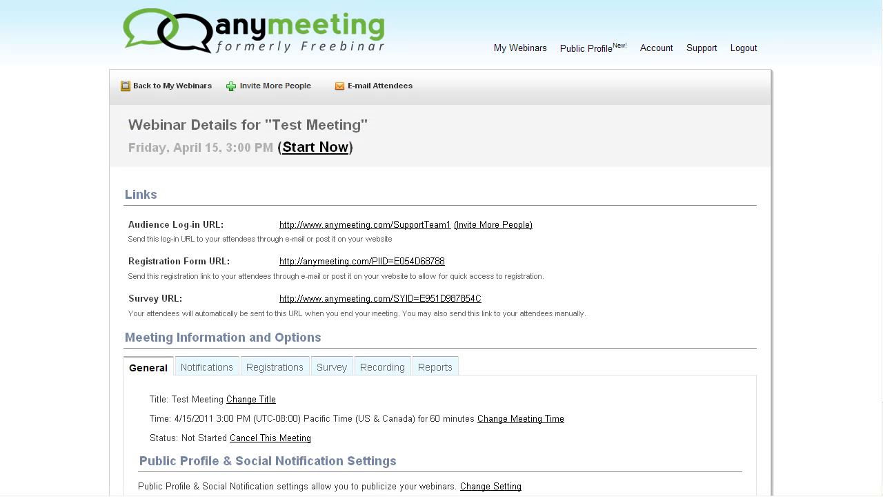
scroll(519, 394, "down", 3)
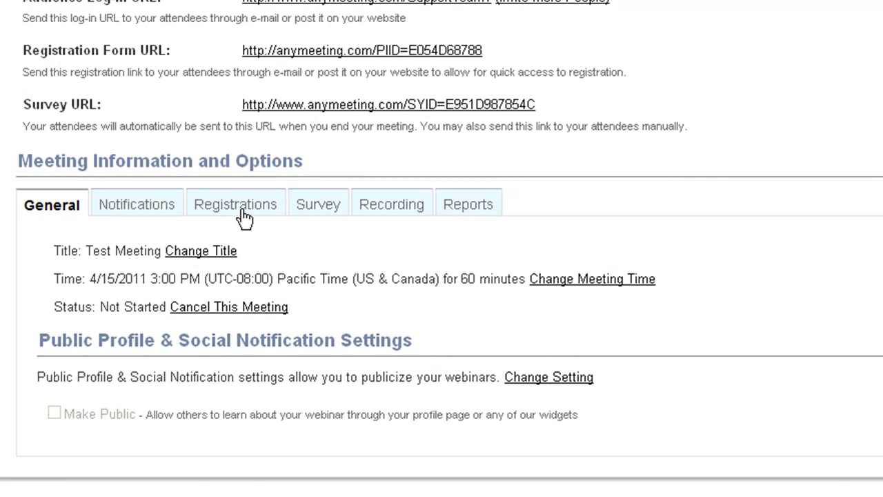
left_click(243, 215)
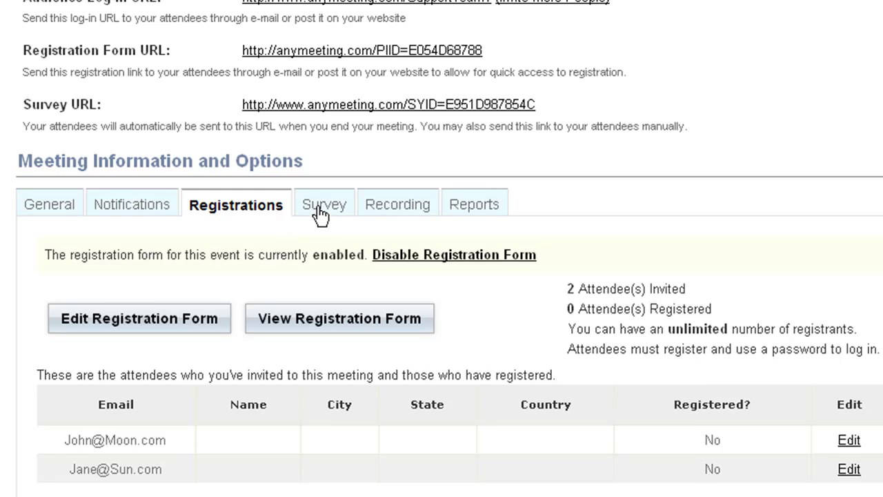
left_click(324, 211)
left_click(225, 216)
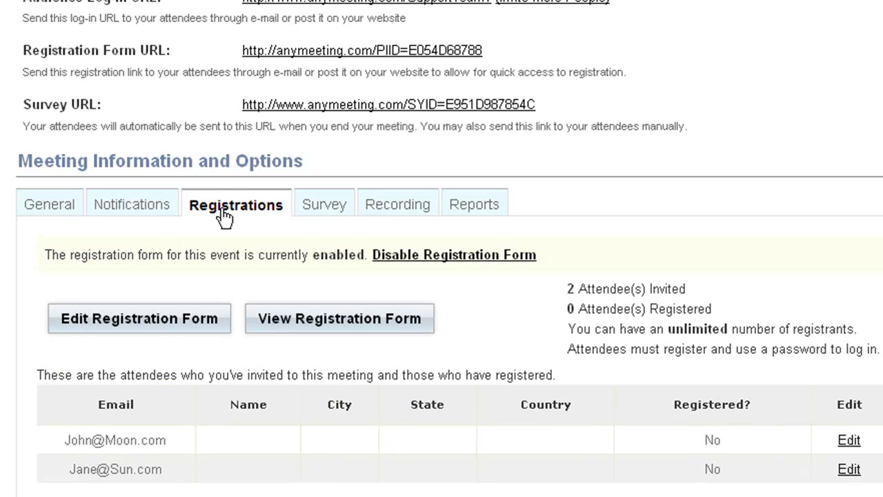